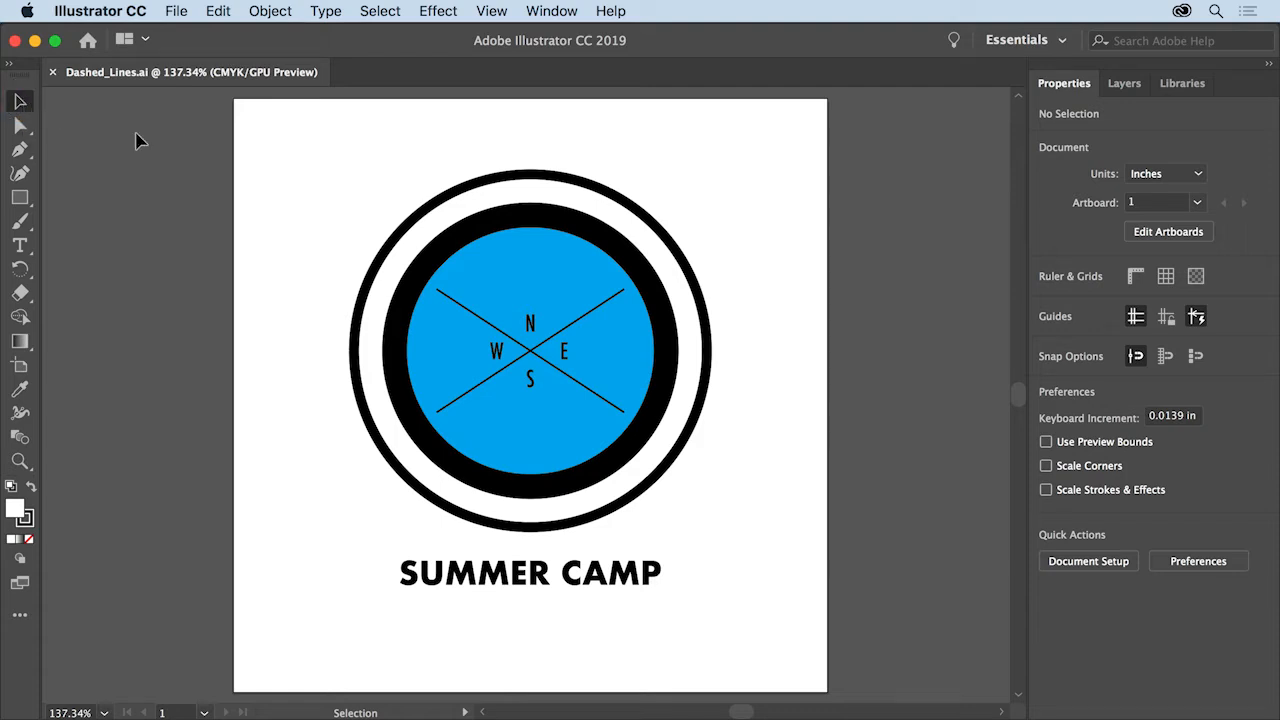
# Reduce the stroke weight of the blue circle to 13 pt.
pyautogui.click(440, 350)
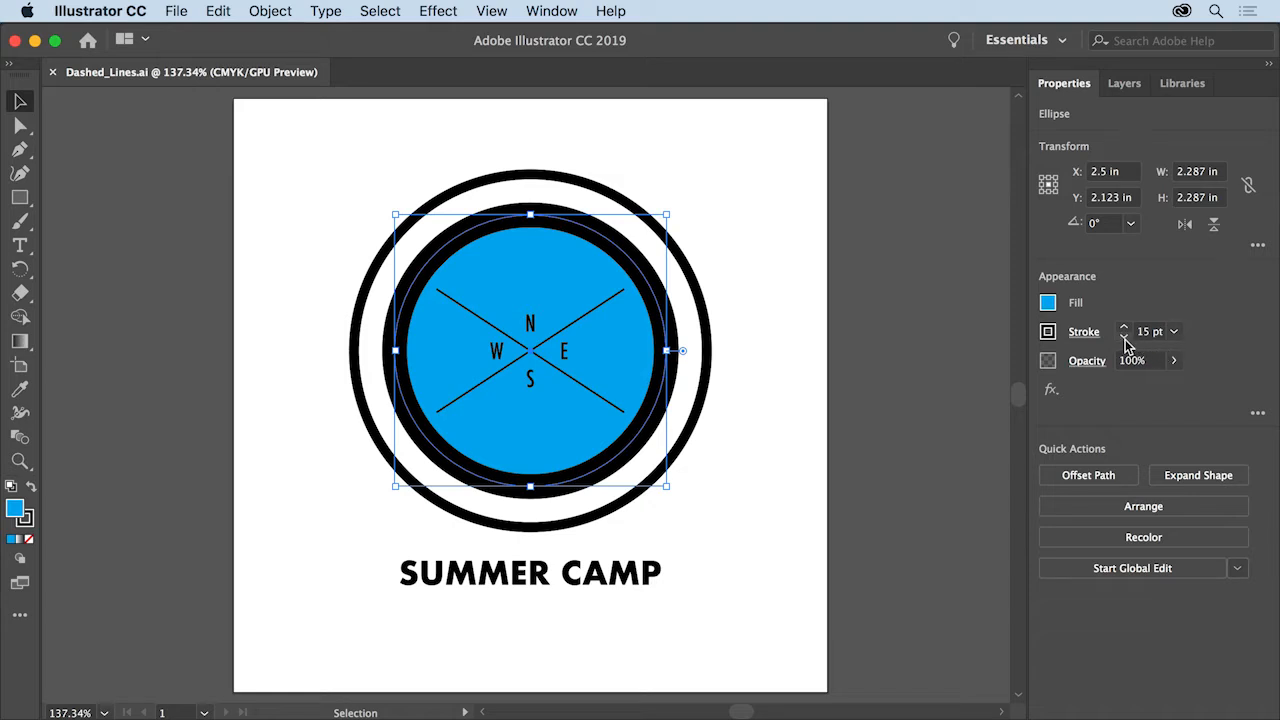
pyautogui.click(1174, 334)
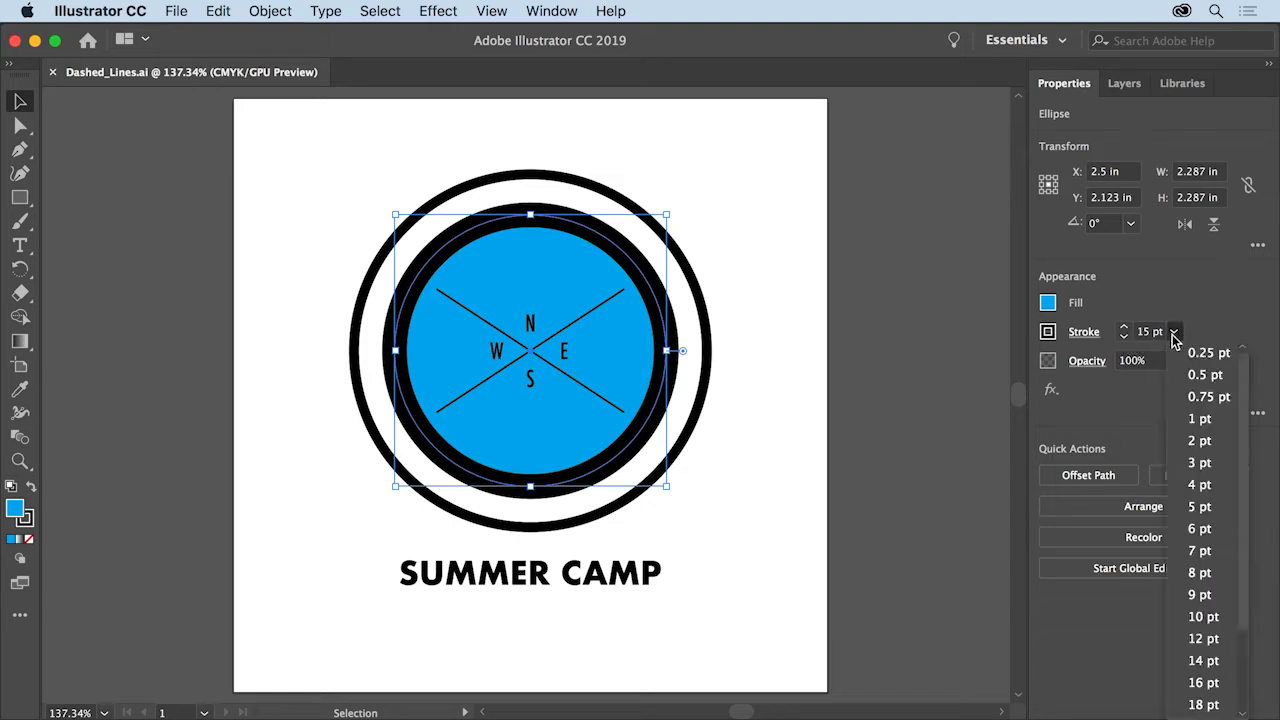
pyautogui.click(1174, 337)
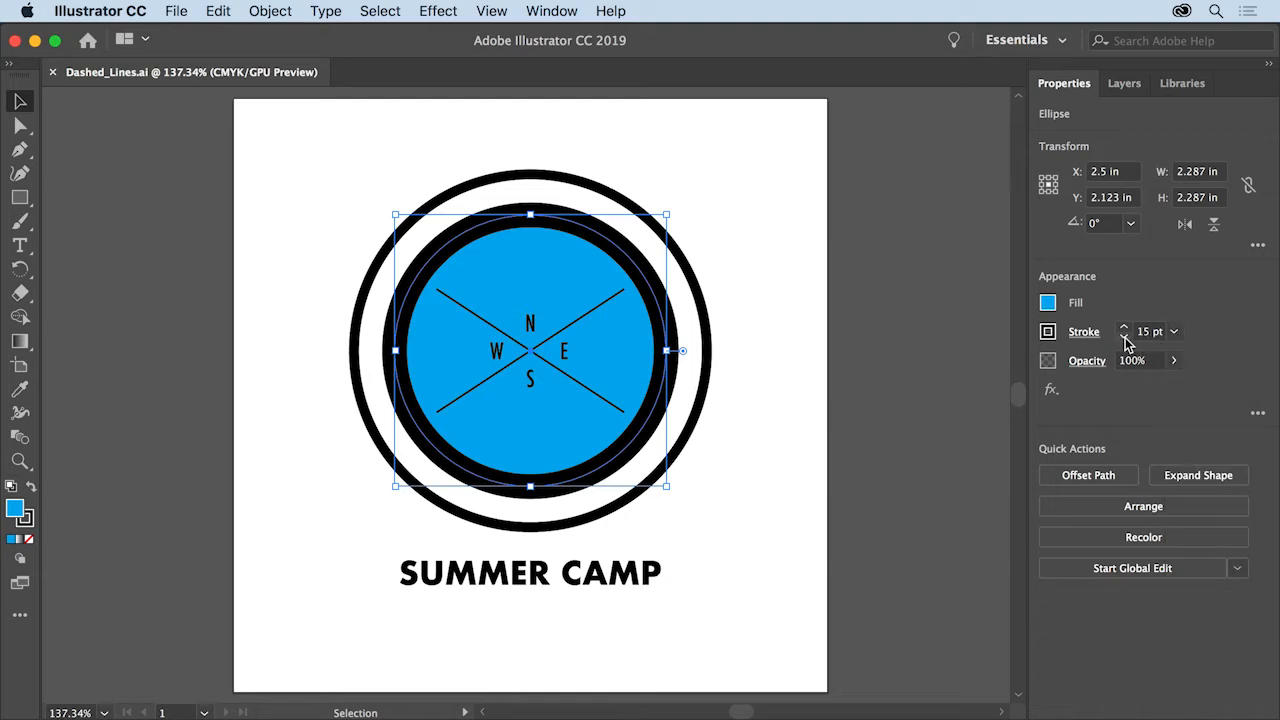
pyautogui.click(1125, 339)
pyautogui.click(1125, 339)
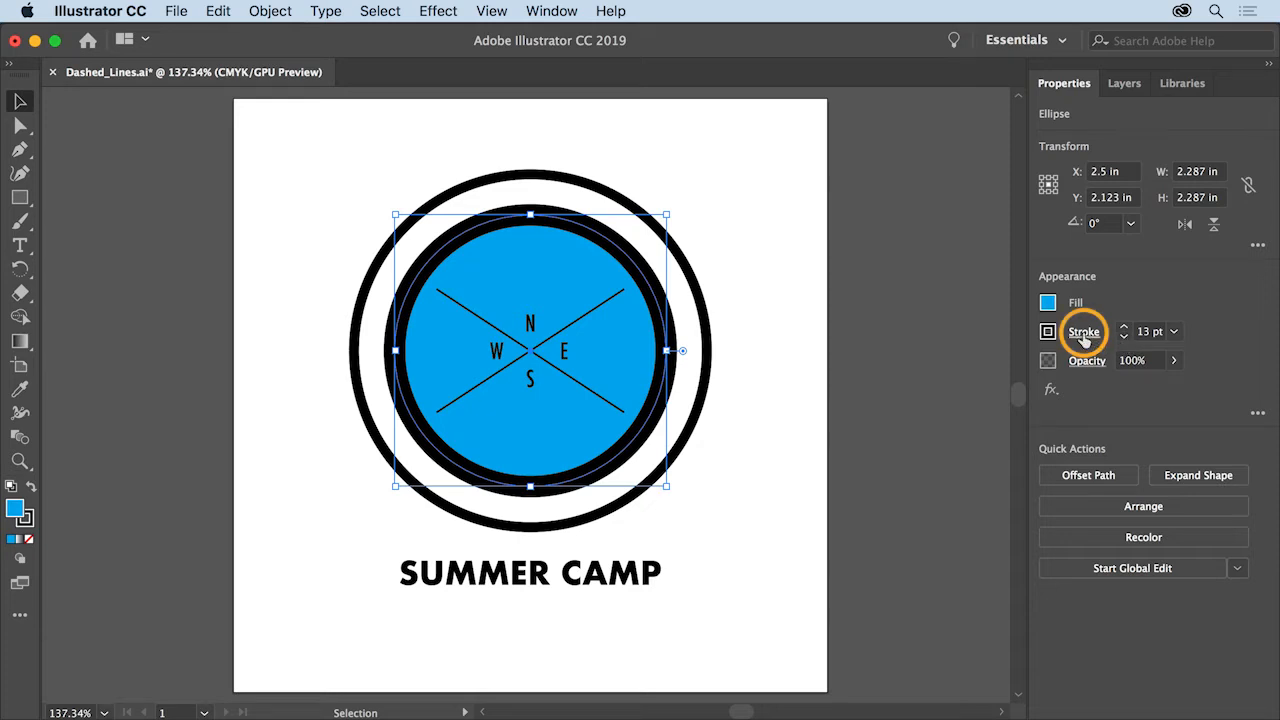
# Try aligning the blue circle's stroke to the outside of its path, and return it to centre alignment.
pyautogui.click(1083, 334)
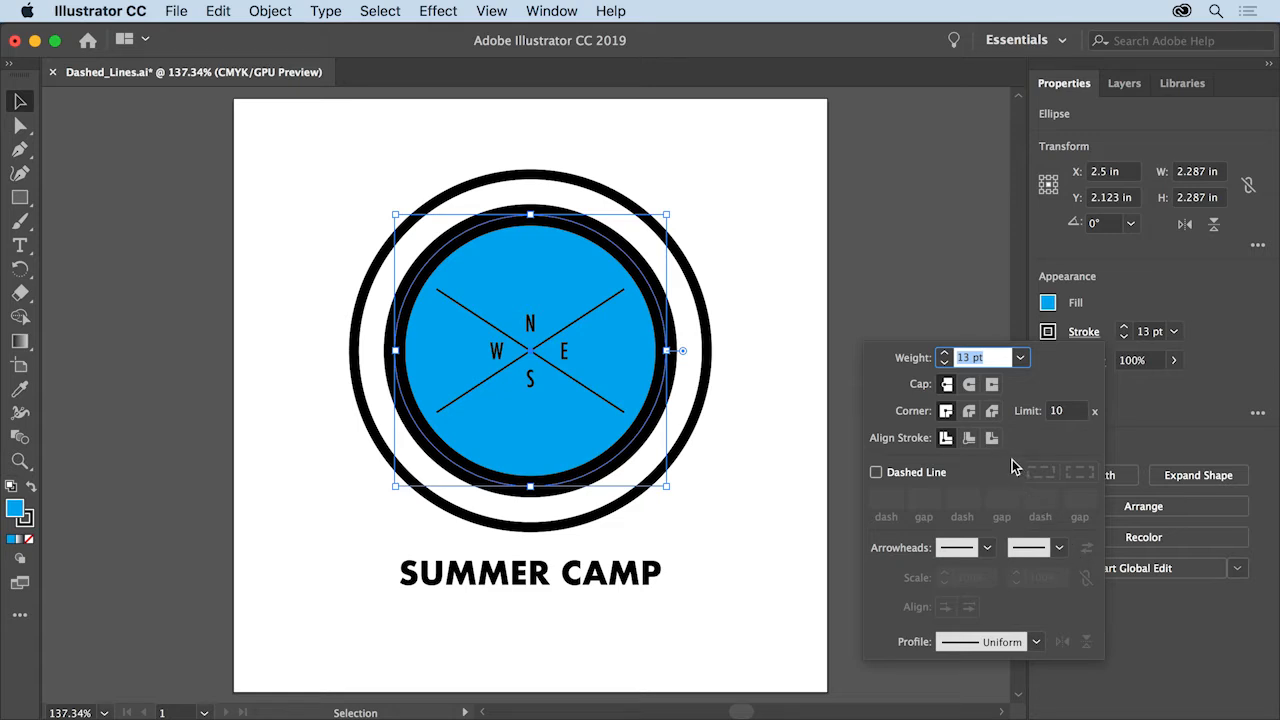
pyautogui.click(992, 438)
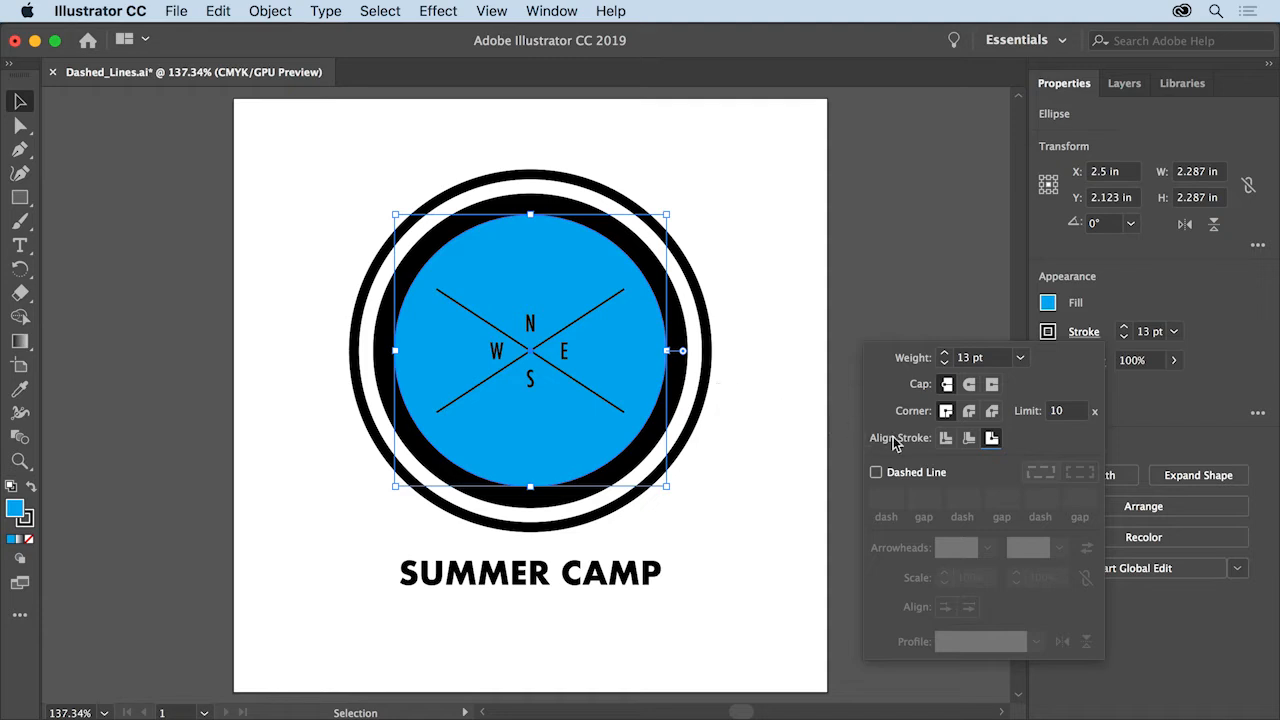
pyautogui.click(948, 441)
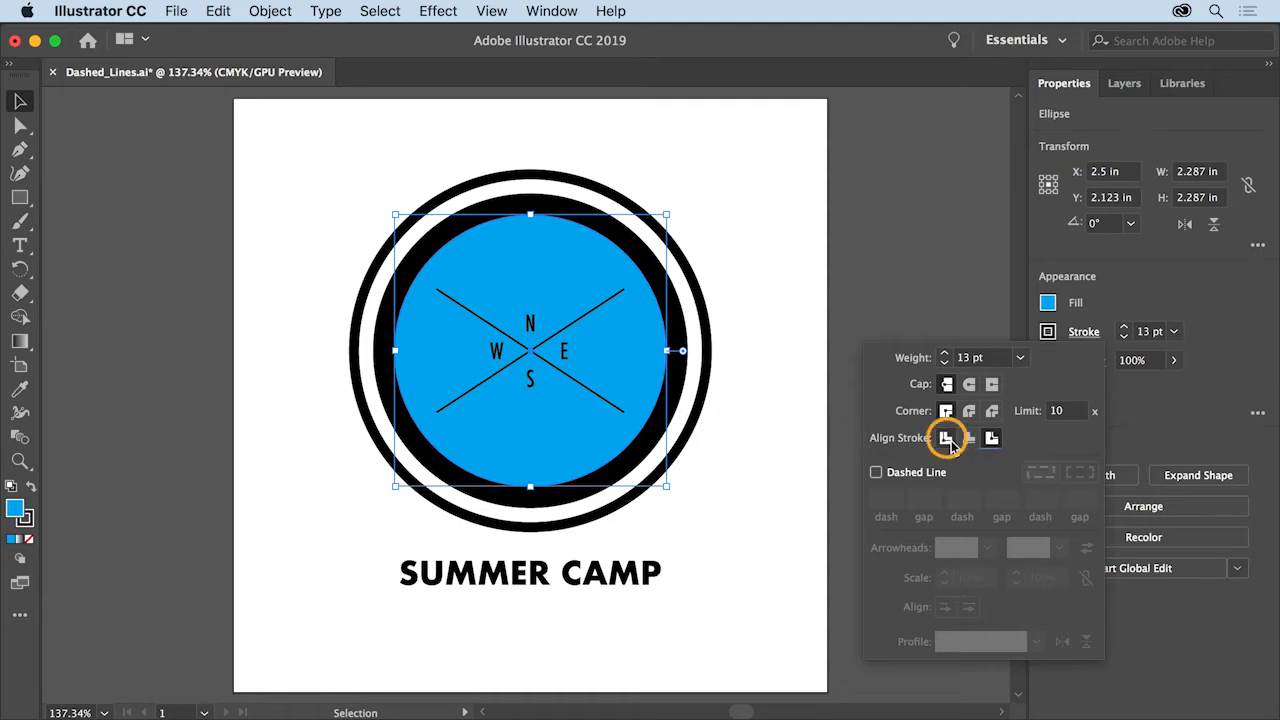
pyautogui.click(947, 439)
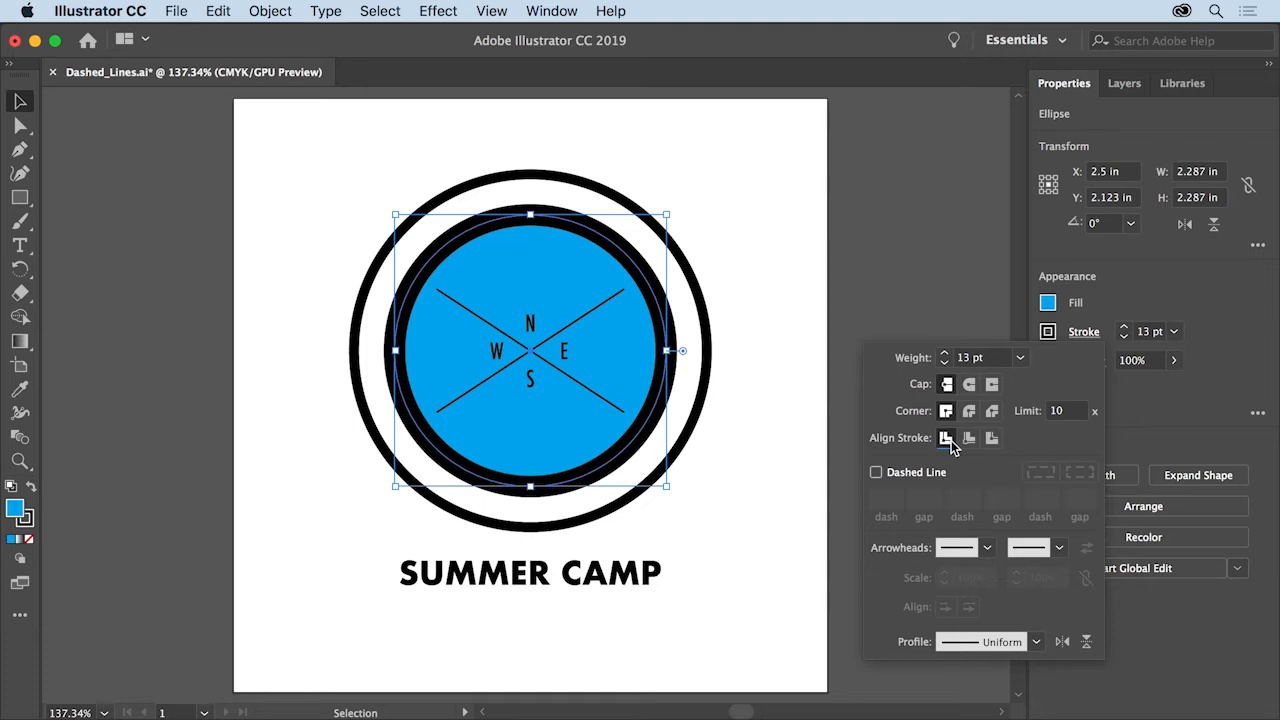
# Make the blue circle's stroke a dashed line with a 7 pt dash and a 9 pt gap.
pyautogui.click(876, 474)
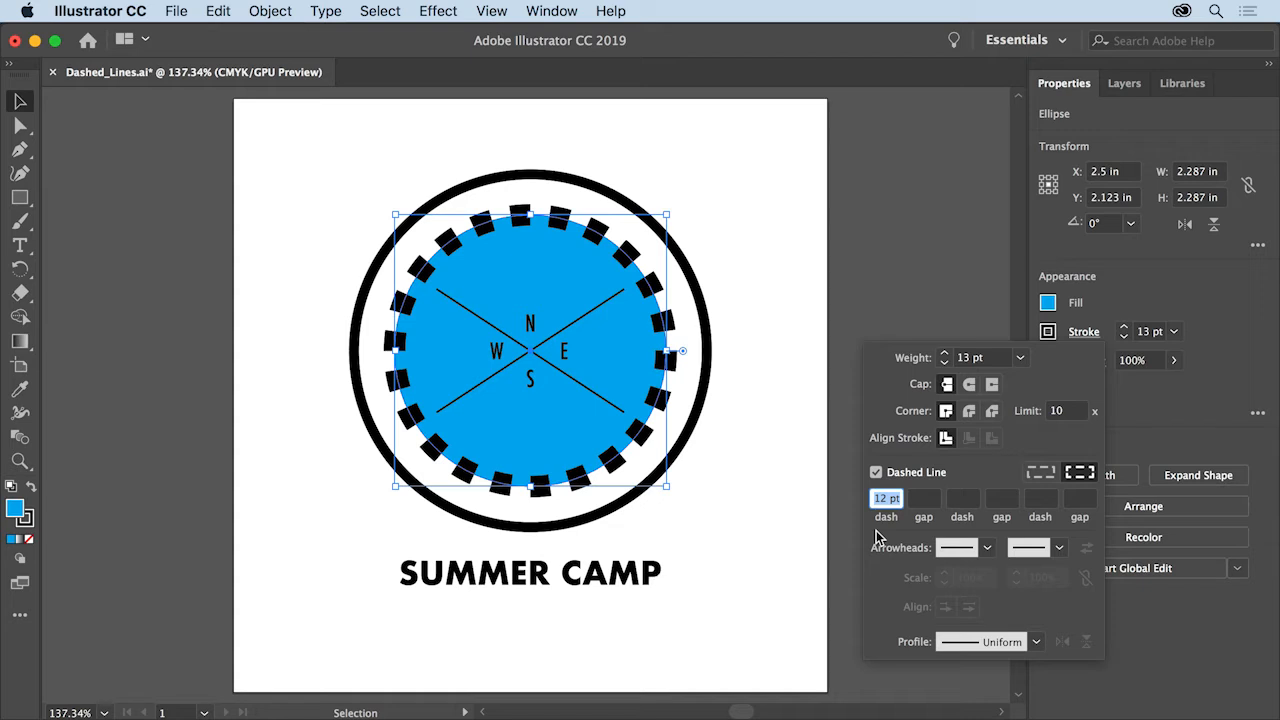
pyautogui.click(921, 500)
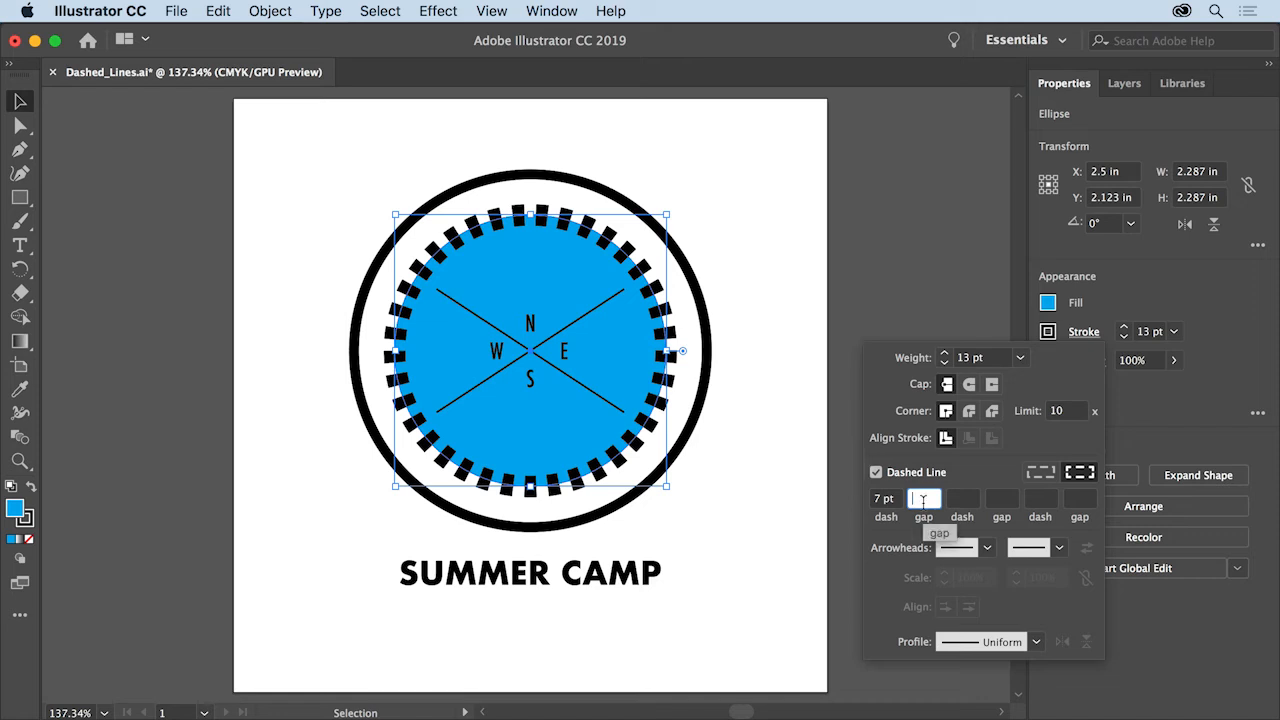
pyautogui.write('9')
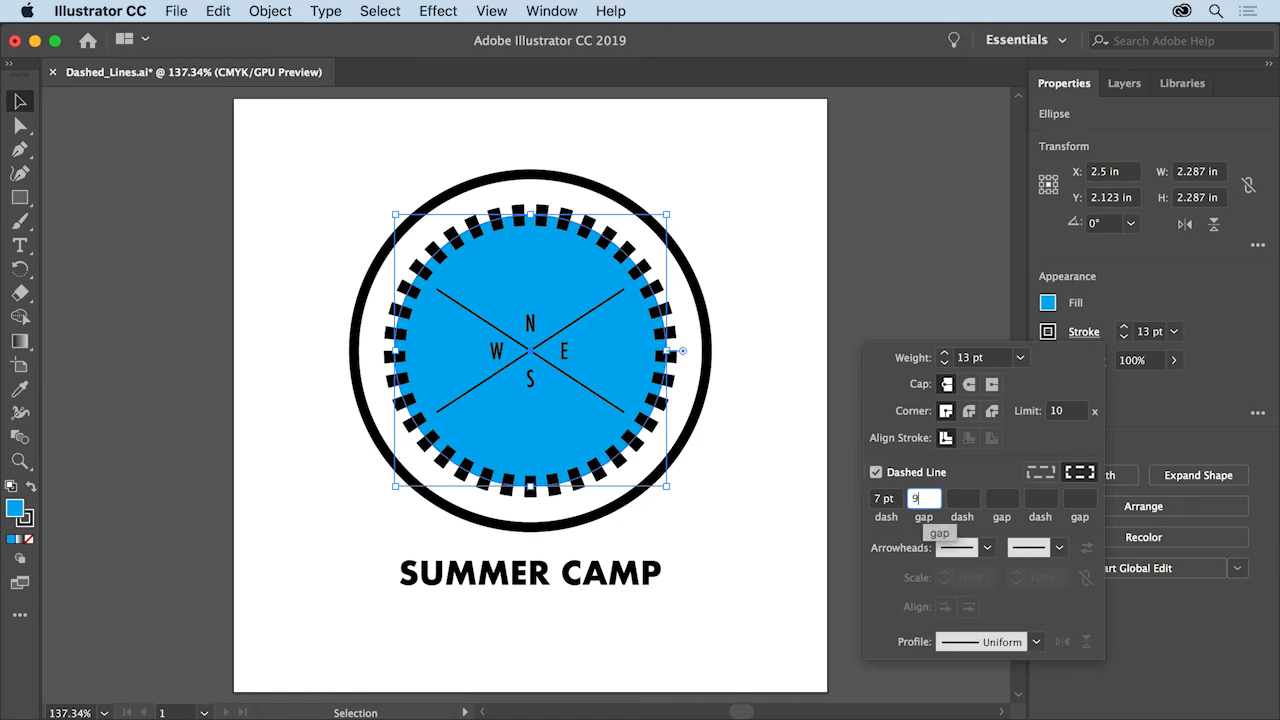
pyautogui.click(964, 499)
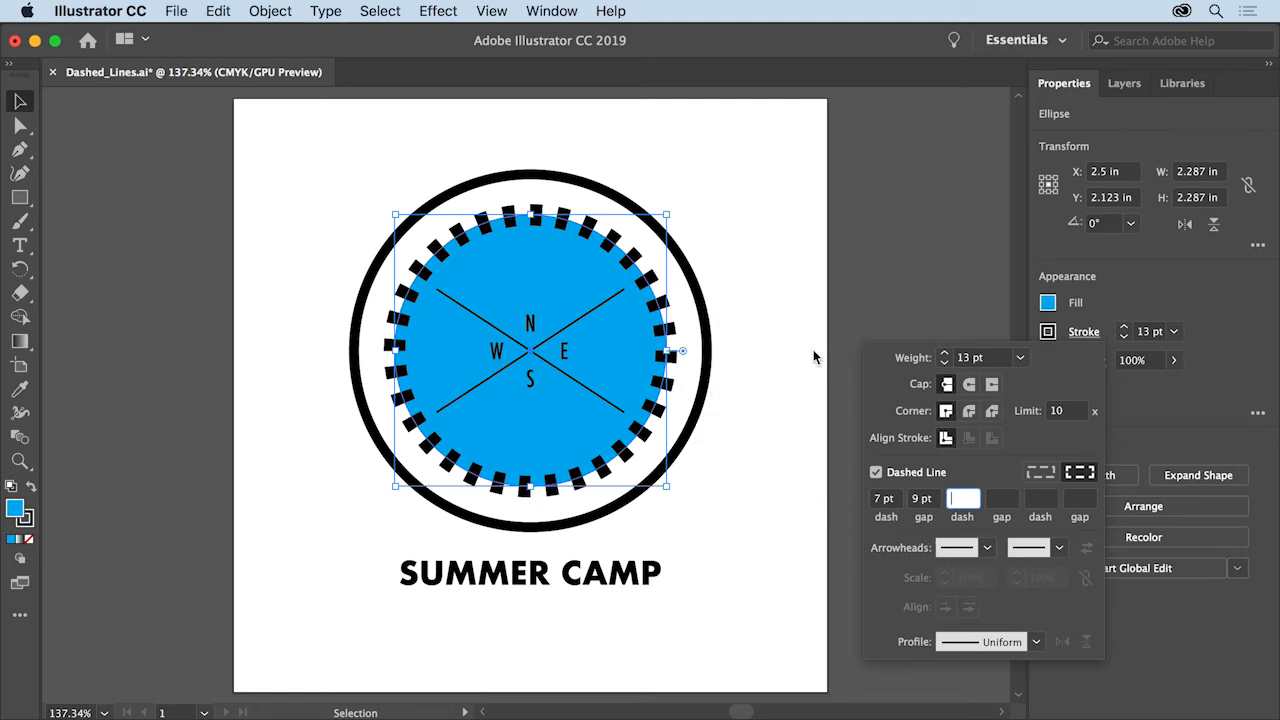
# Set the dashed circle's stroke weight to 1 pt and close the stroke options.
pyautogui.click(1019, 360)
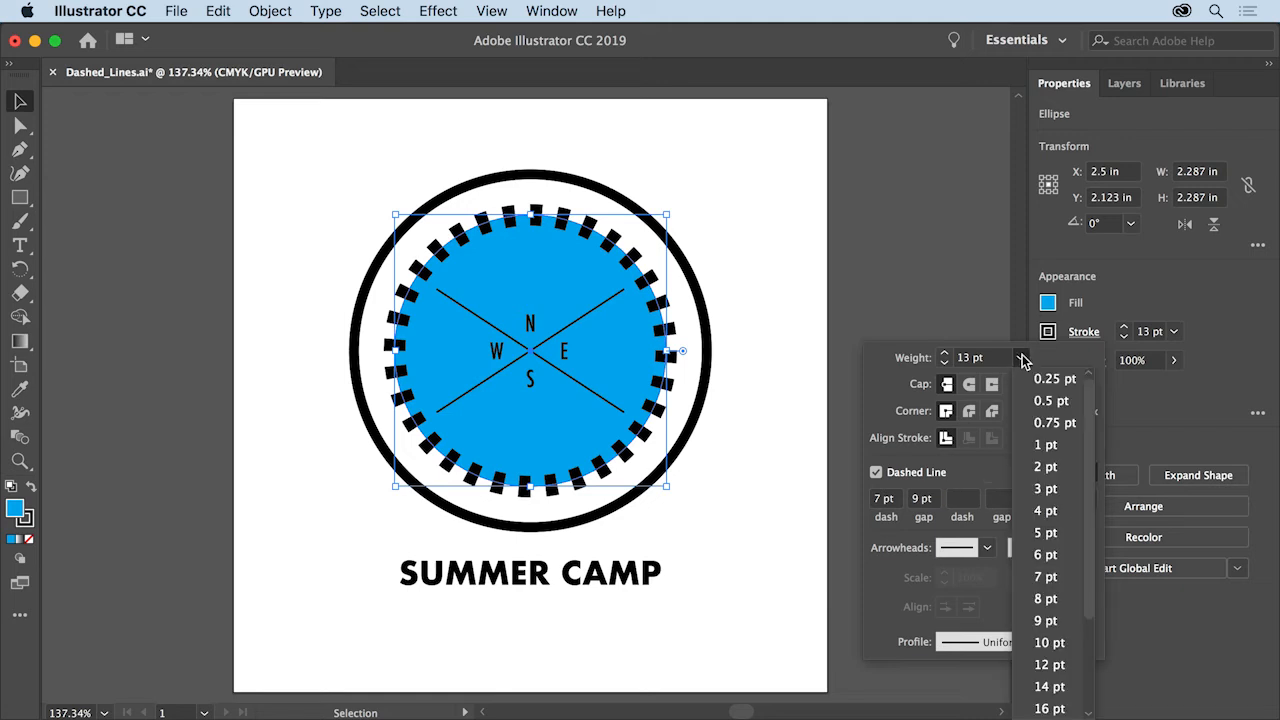
pyautogui.click(1047, 445)
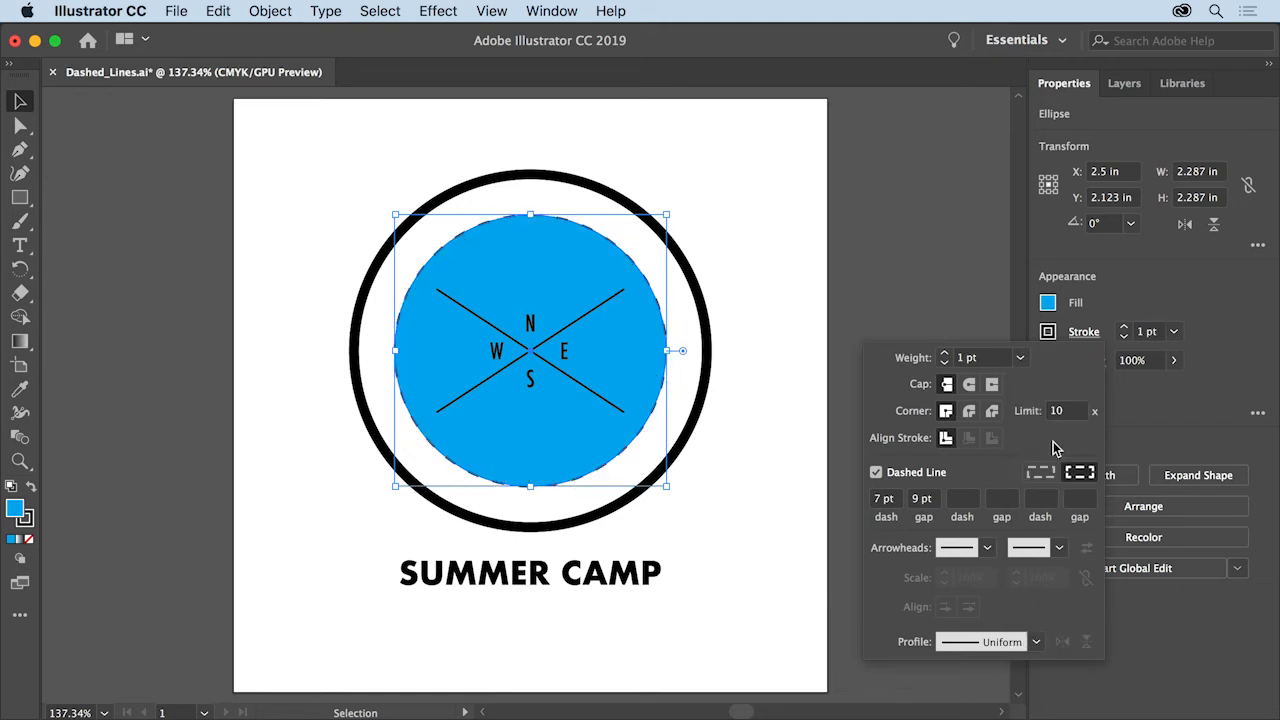
pyautogui.press('Escape')
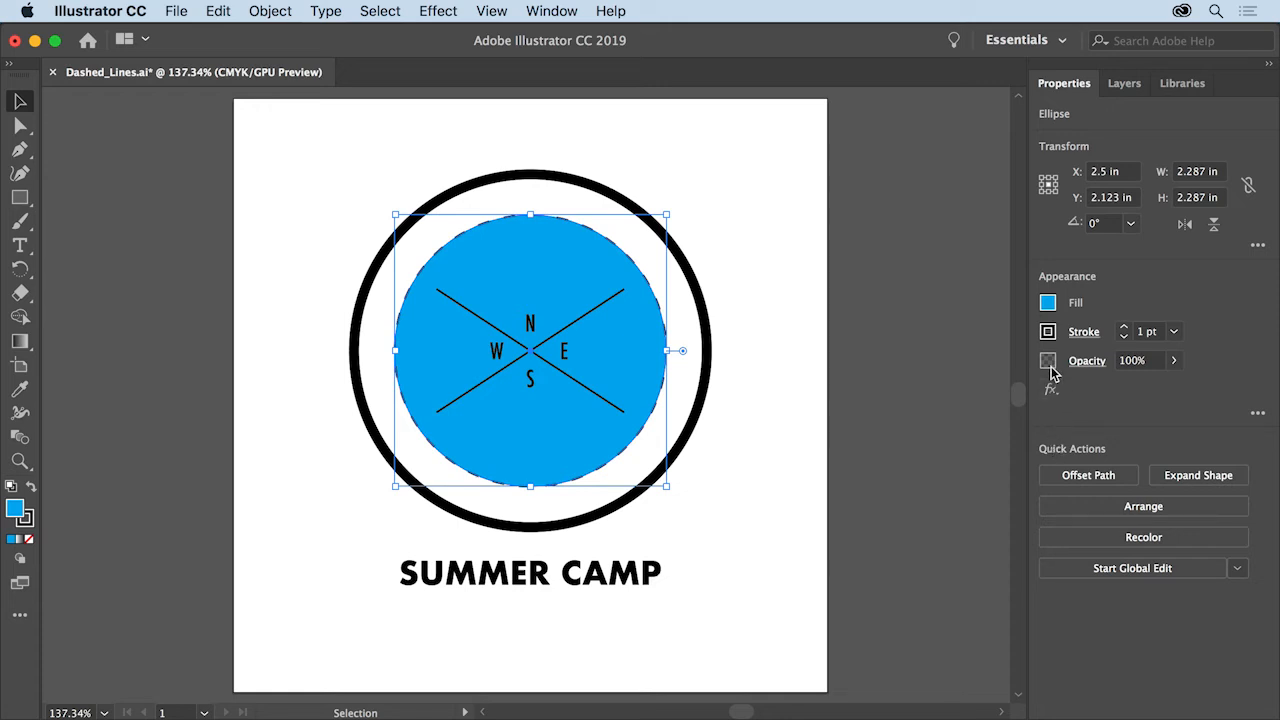
# Remove the blue fill from the dashed circle by setting its fill swatch to None.
pyautogui.click(1047, 303)
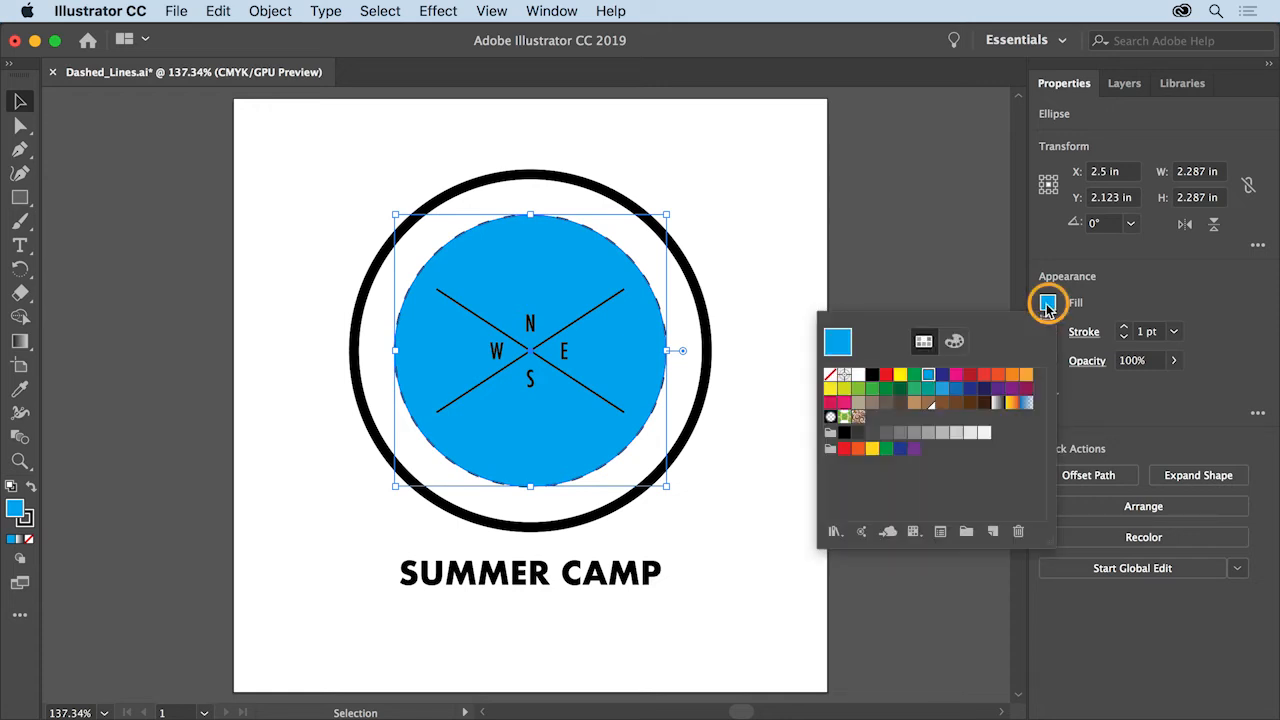
pyautogui.click(923, 342)
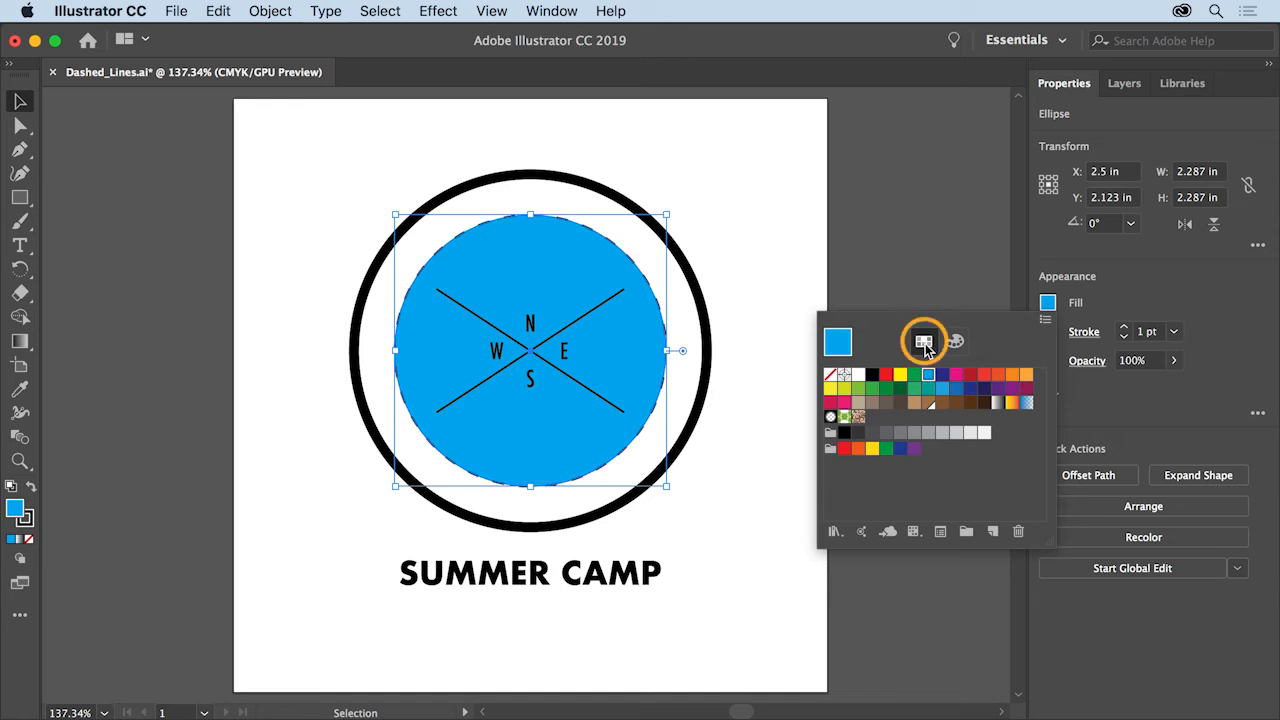
pyautogui.click(829, 377)
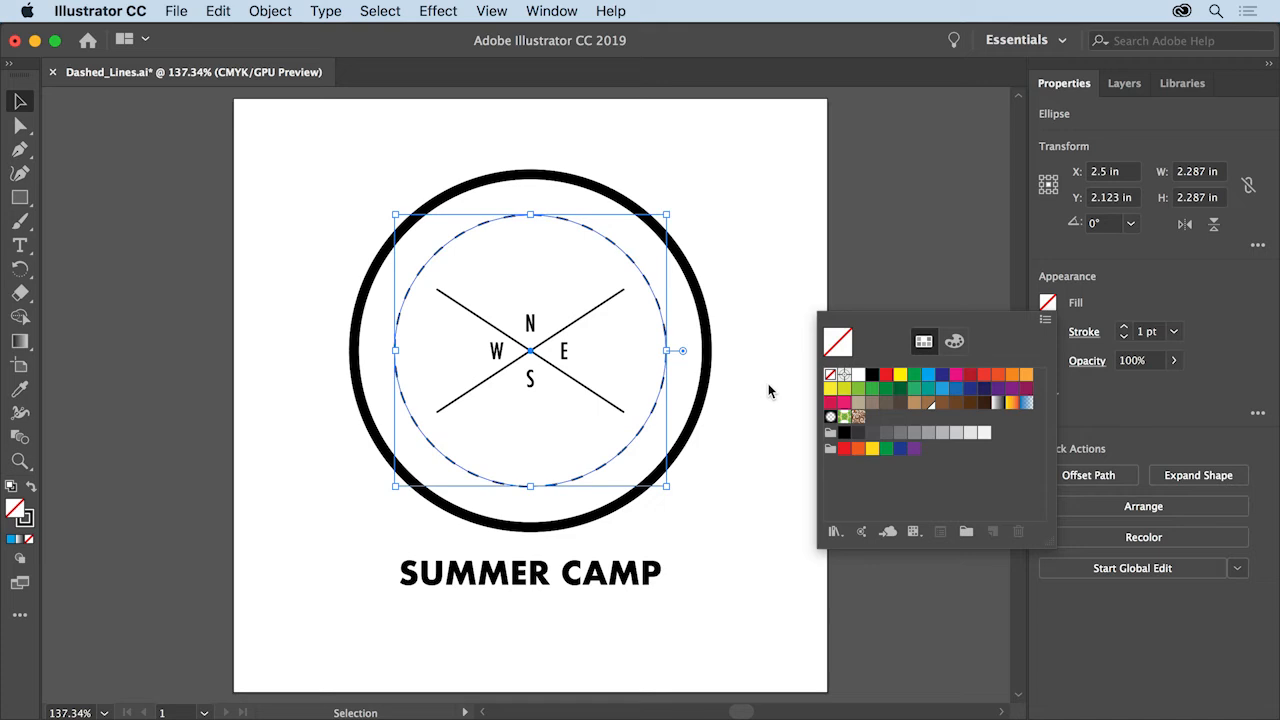
pyautogui.press('Escape')
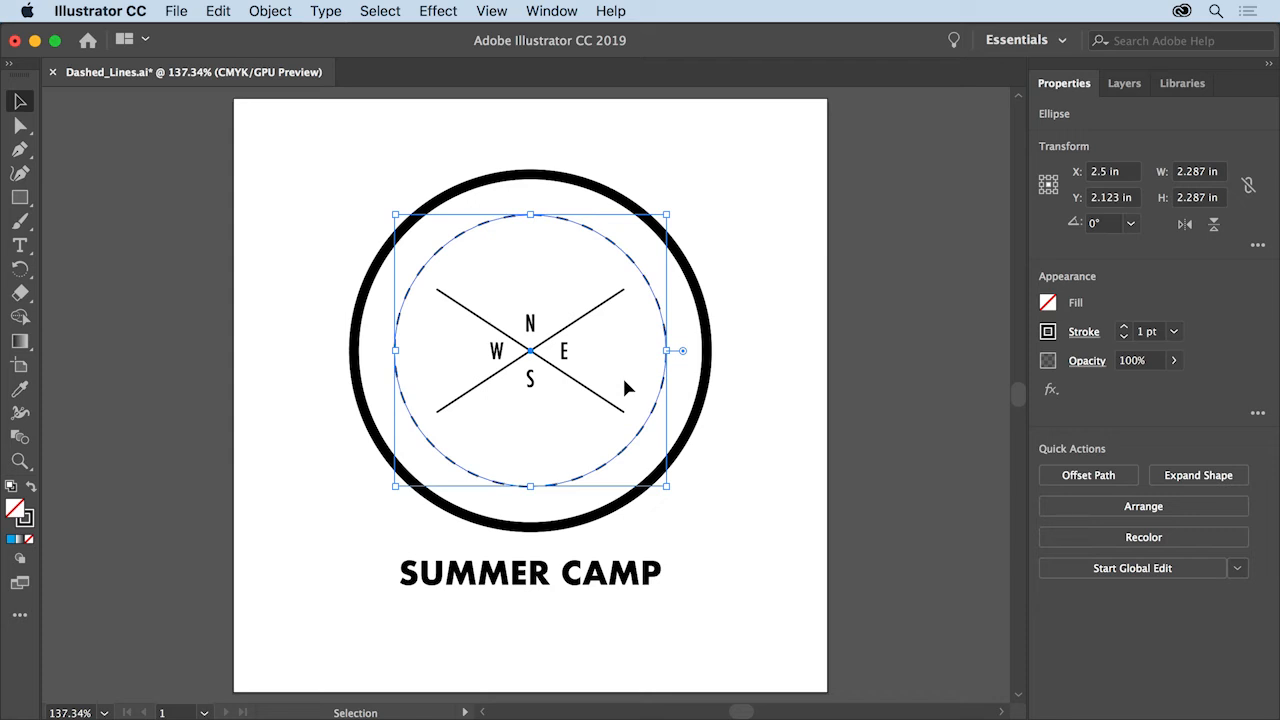
# Apply the Arrow 14 arrowhead to the start of both crossing lines and increase their stroke weight to 3 pt.
pyautogui.click(614, 295)
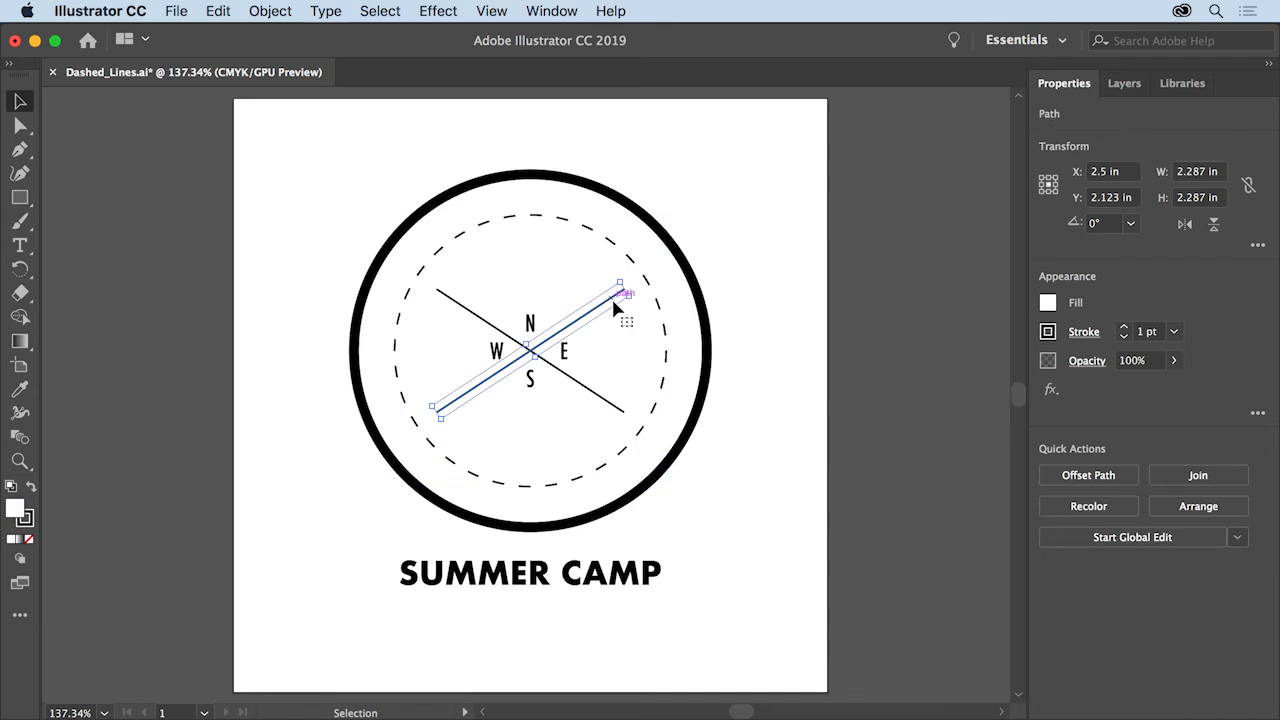
pyautogui.keyDown('shift'); pyautogui.click(605, 398); pyautogui.keyUp('shift')
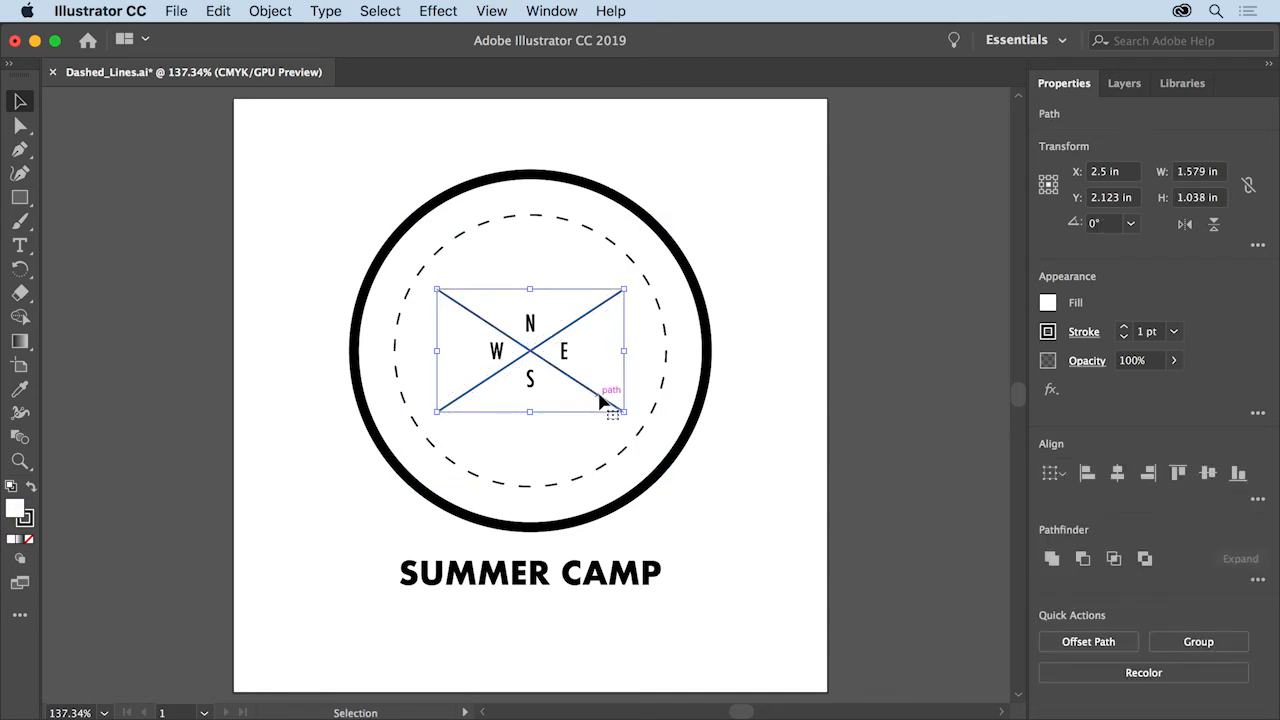
pyautogui.click(1092, 336)
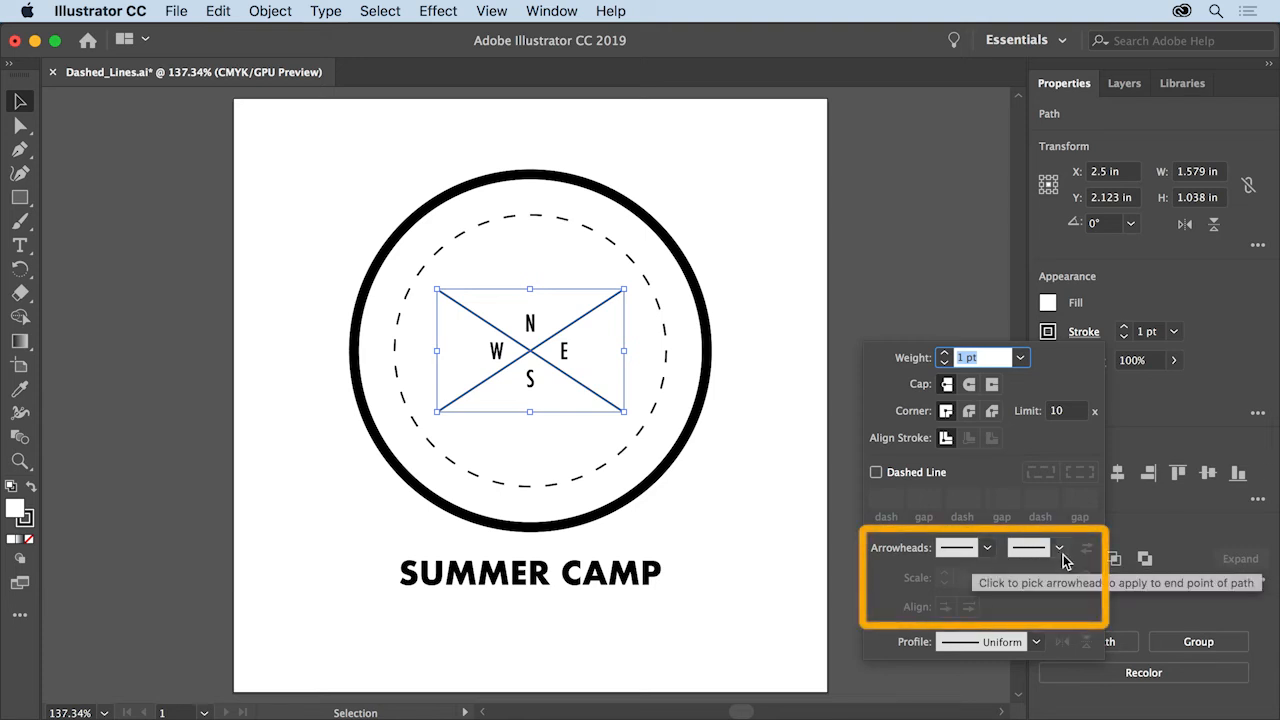
pyautogui.click(984, 549)
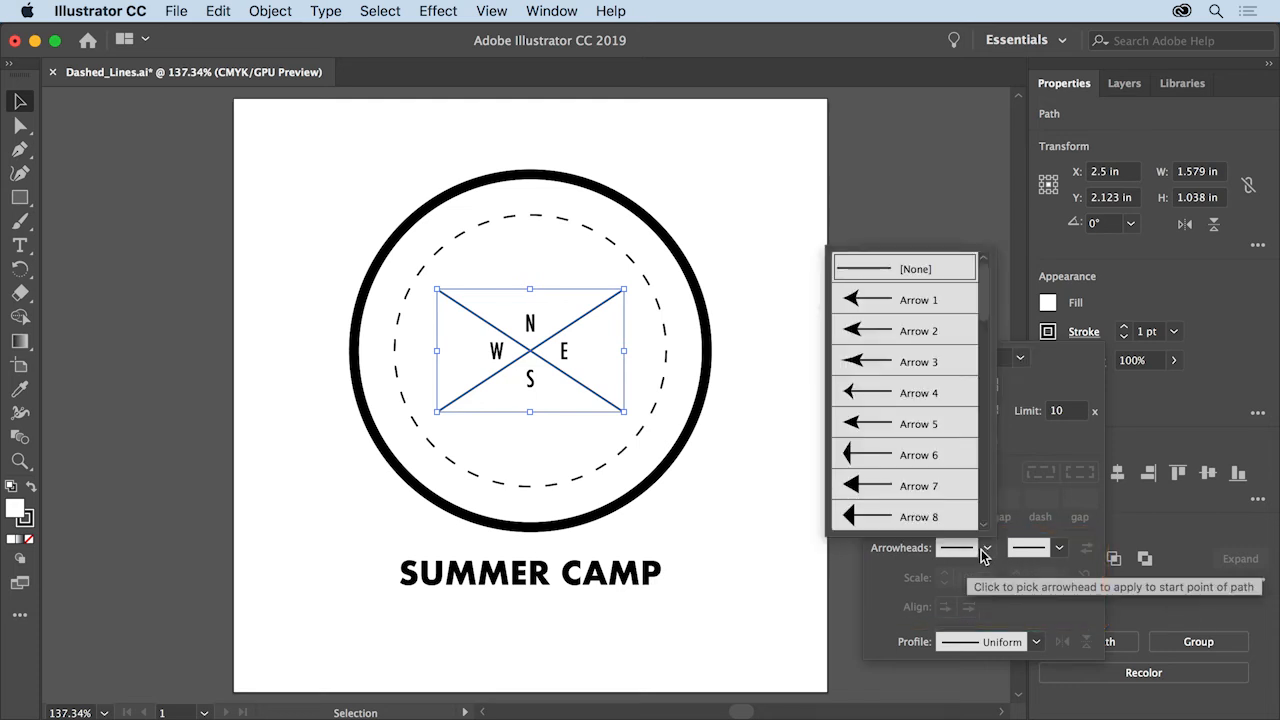
pyautogui.click(985, 491)
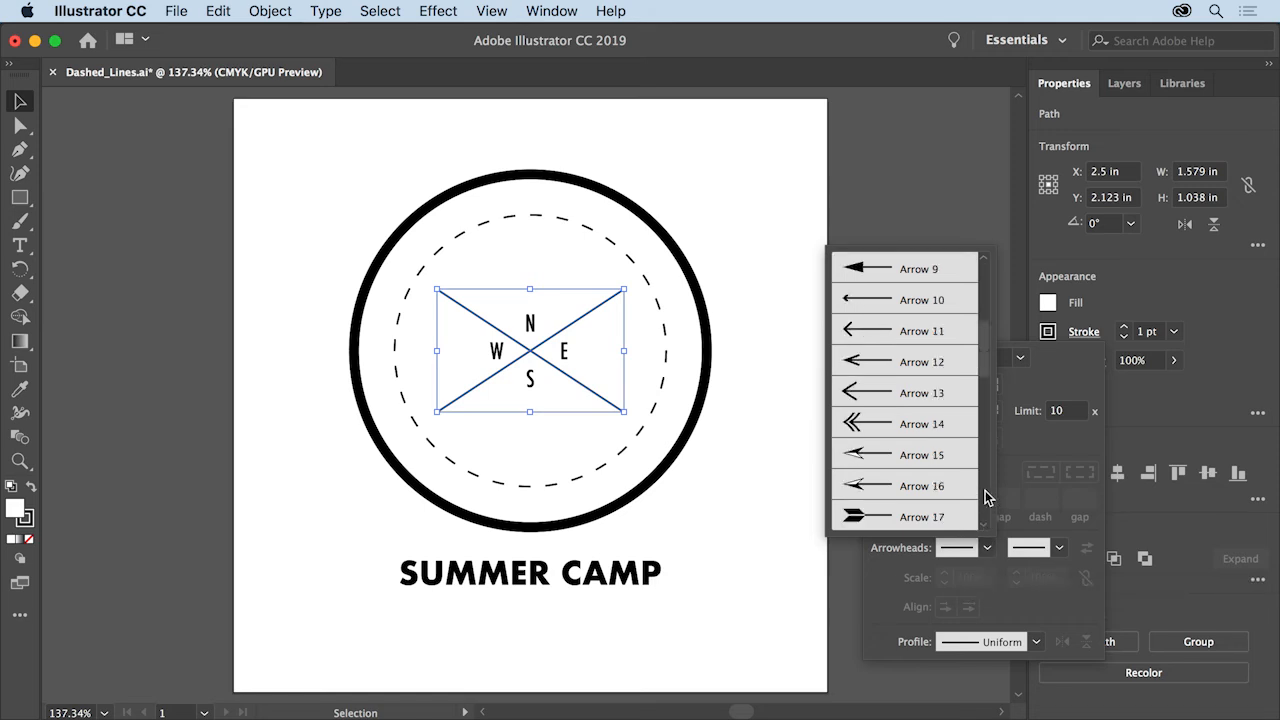
pyautogui.click(959, 424)
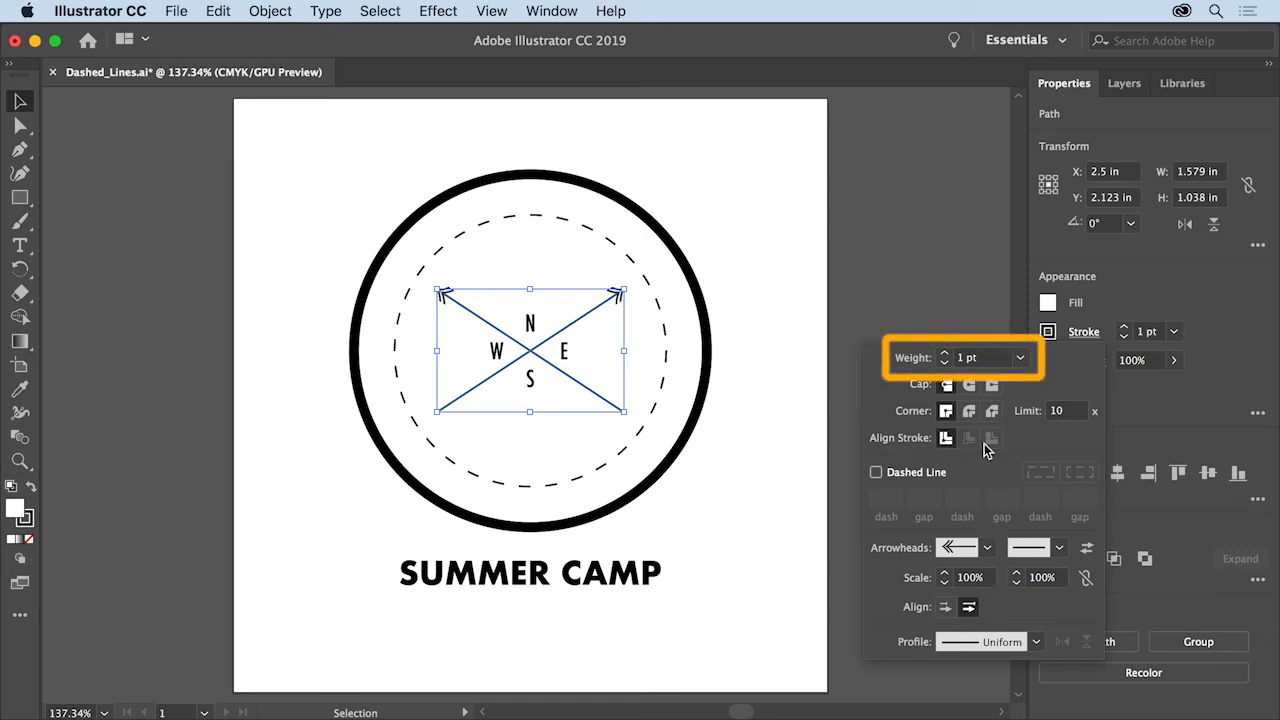
pyautogui.click(944, 354)
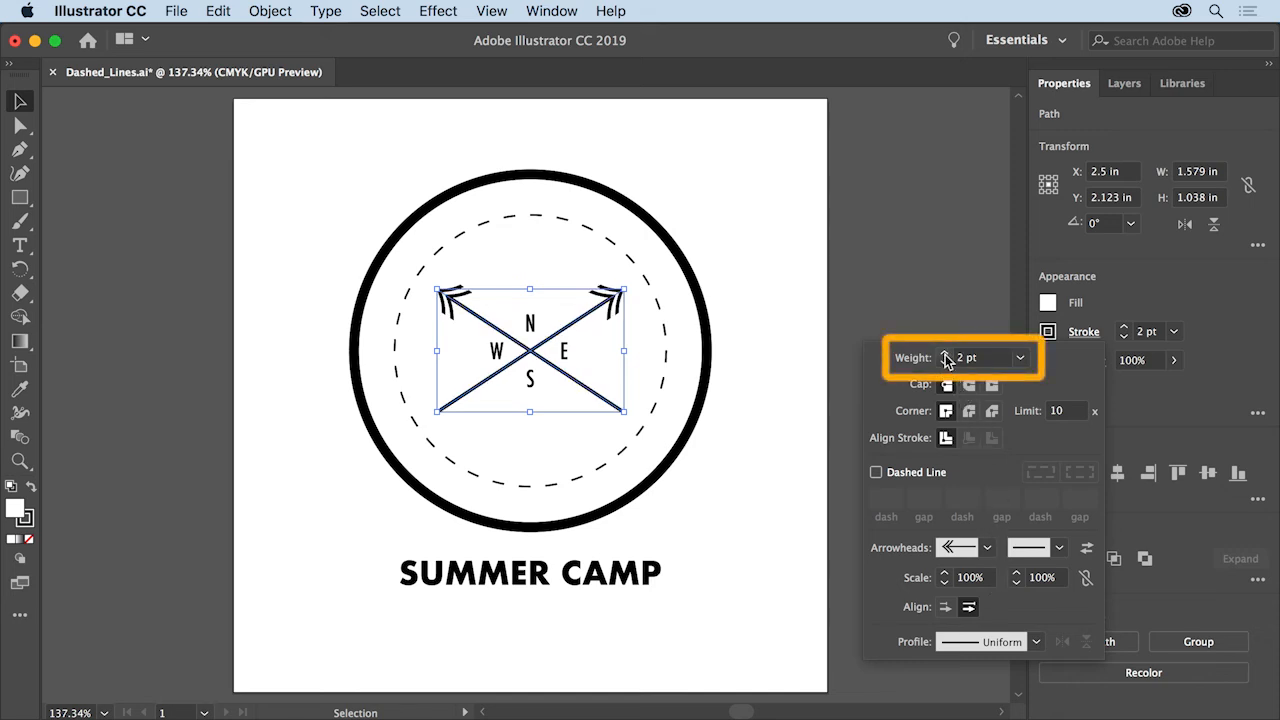
pyautogui.click(944, 354)
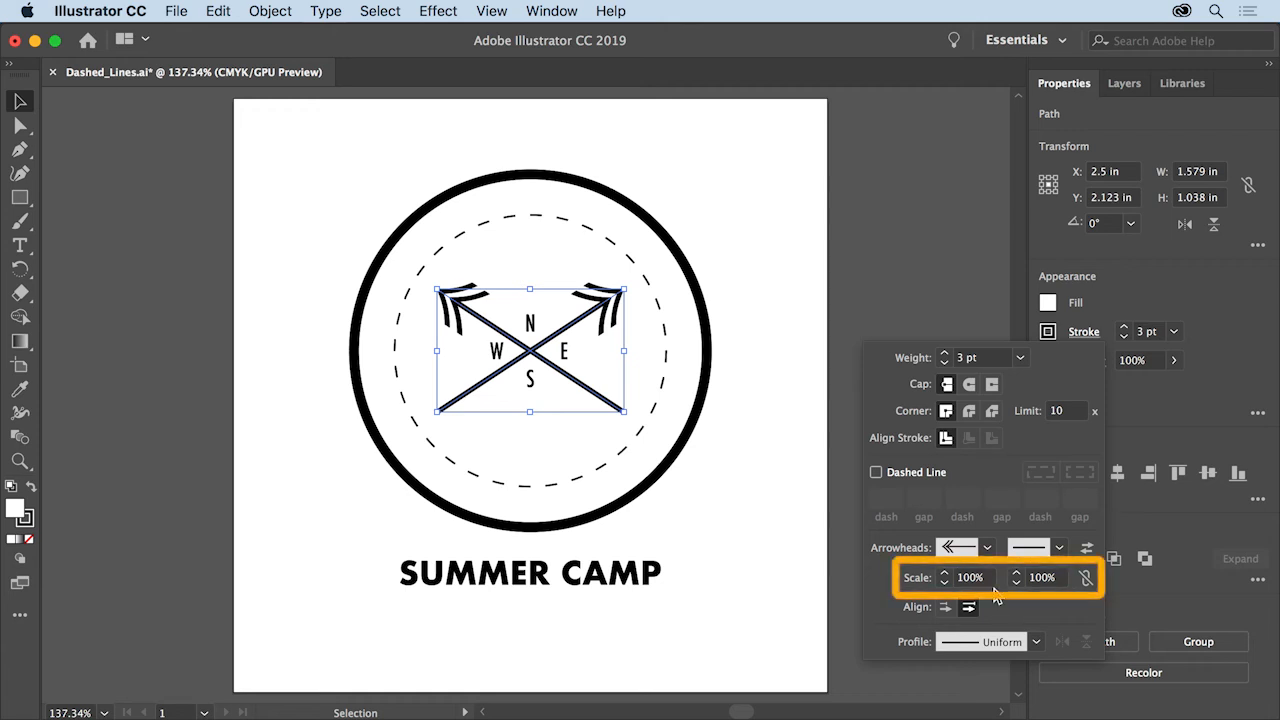
# Apply the Arrow 18 arrowhead to the end points of both crossing lines.
pyautogui.click(1058, 551)
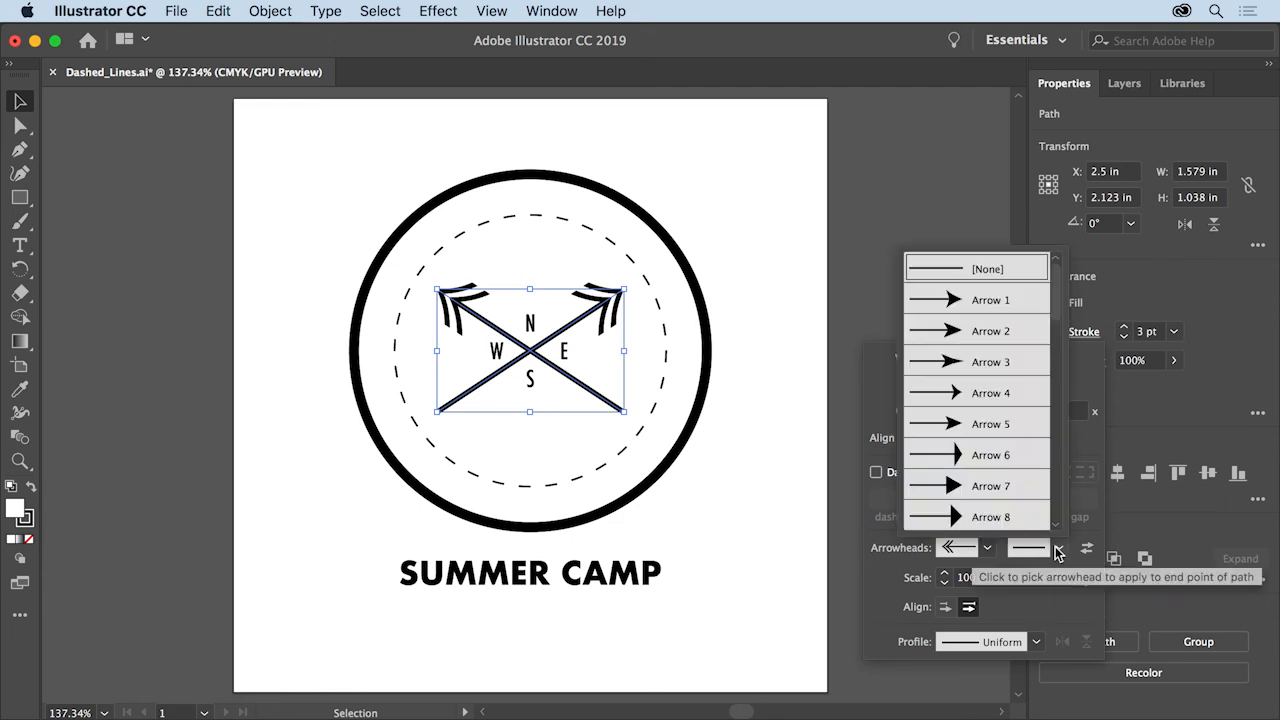
pyautogui.scroll(-3, 1056, 486)
pyautogui.click(1056, 486)
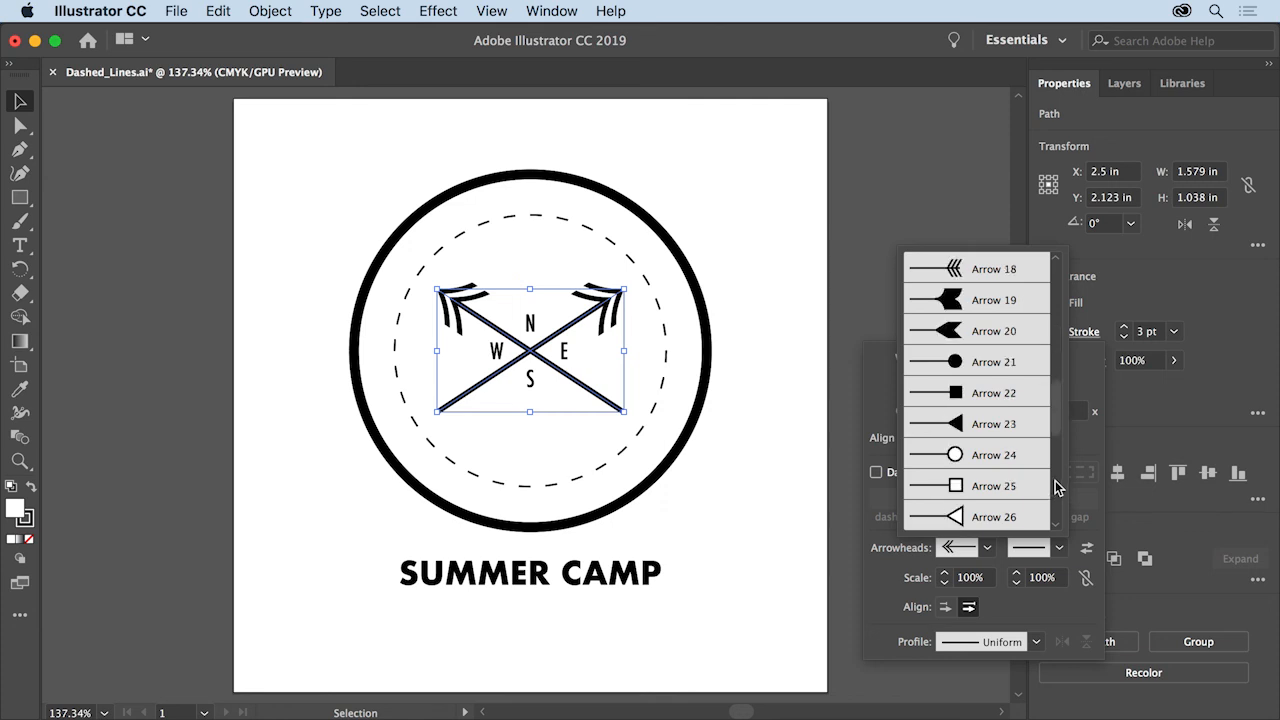
pyautogui.click(1009, 269)
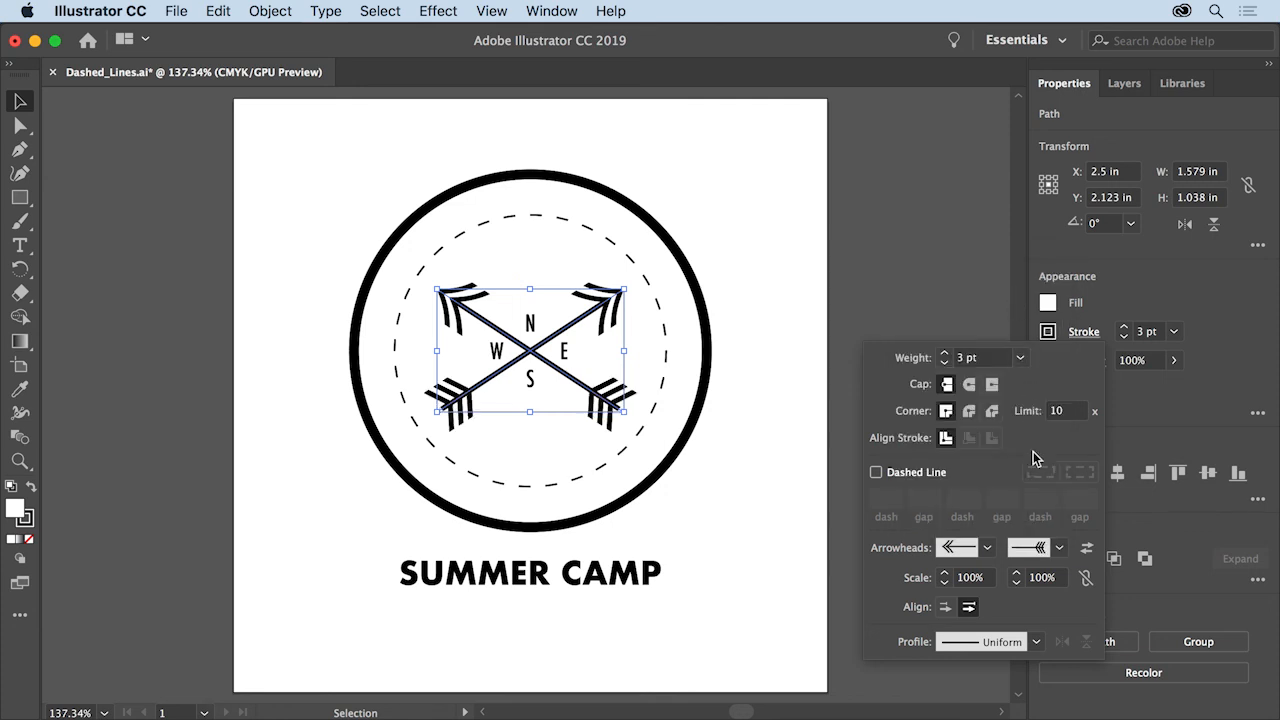
# Swap the crossing lines' start and end arrowheads, swap them back, and deselect the artwork.
pyautogui.click(1087, 549)
pyautogui.click(1087, 549)
pyautogui.press('Escape')
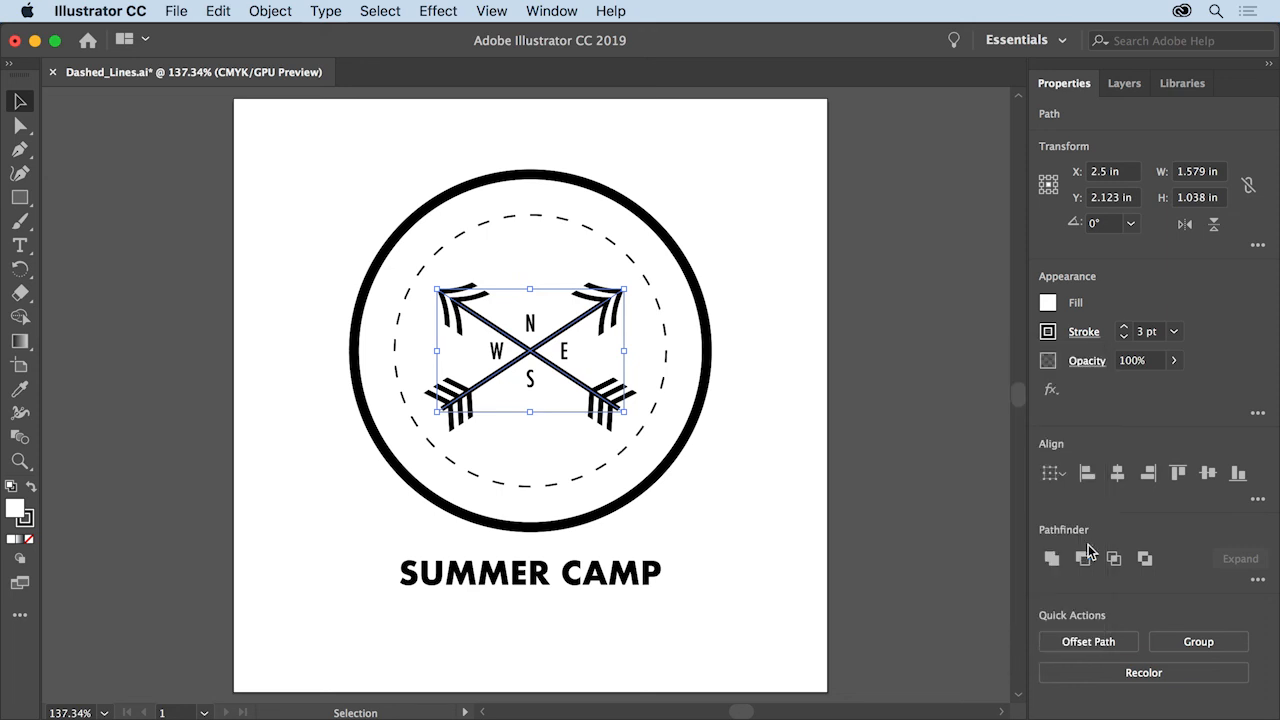
pyautogui.click(781, 441)
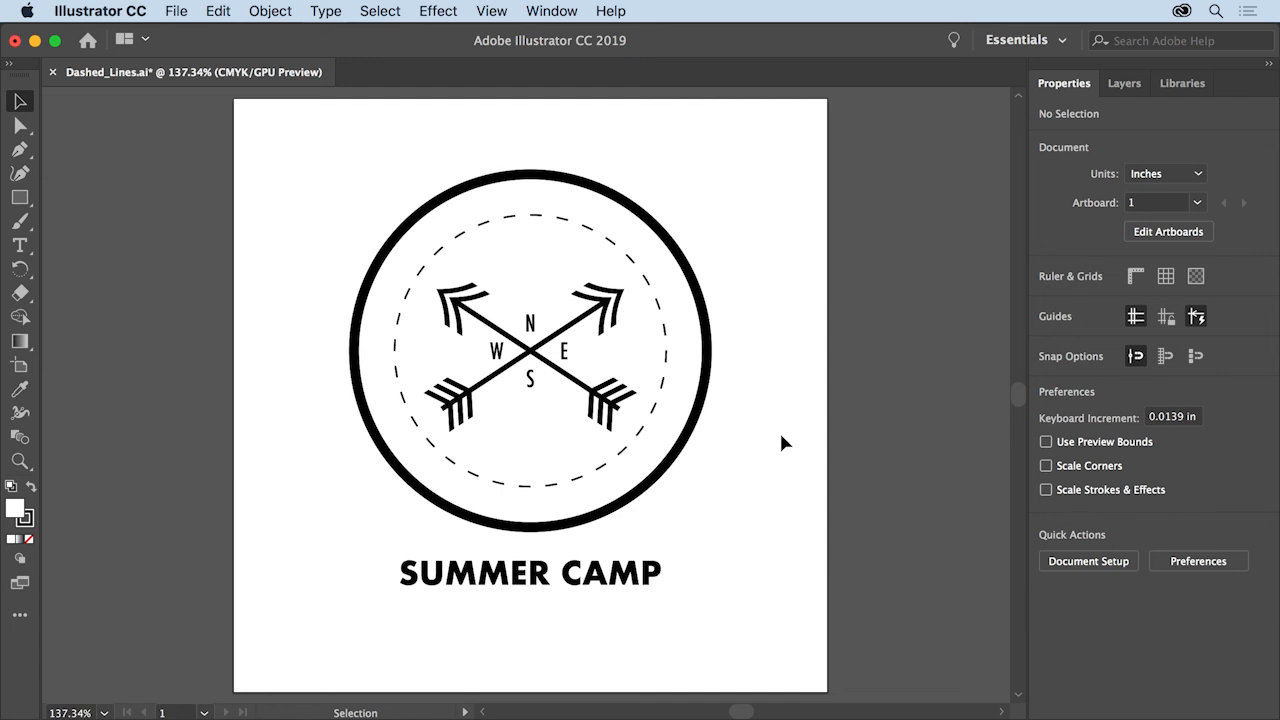